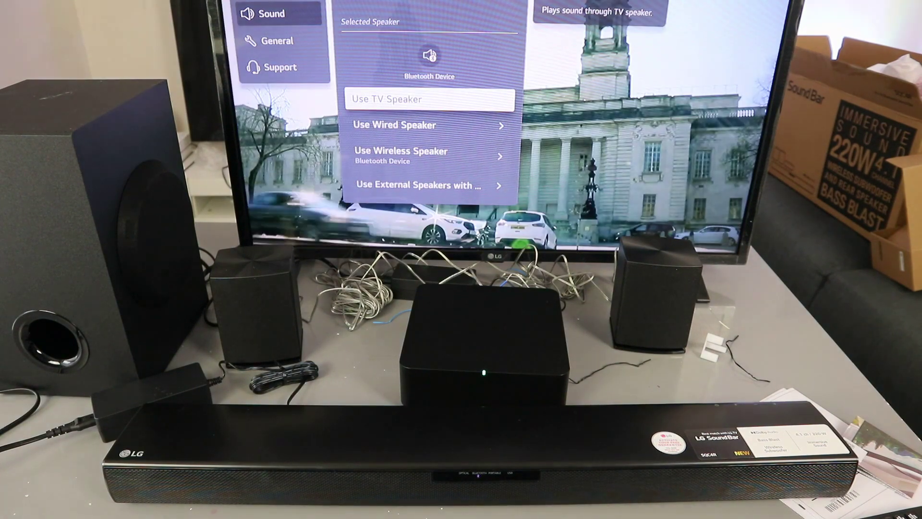
key("Escape")
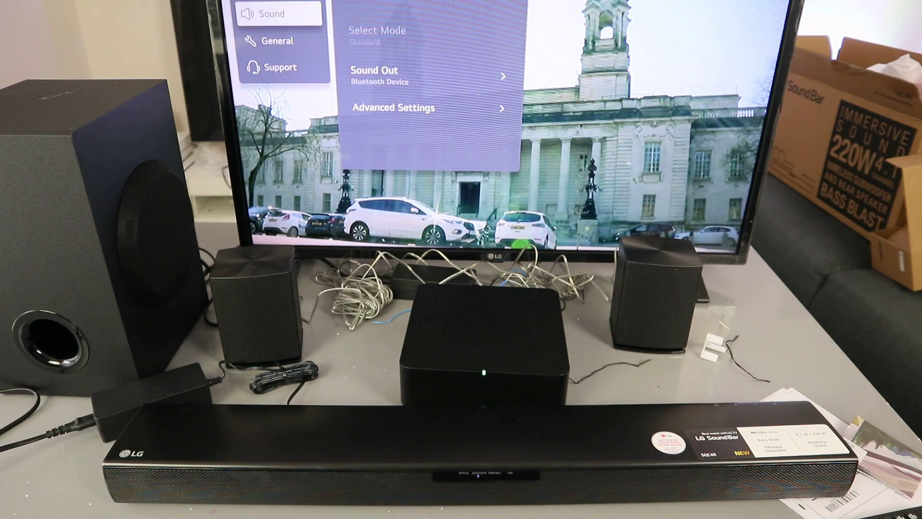